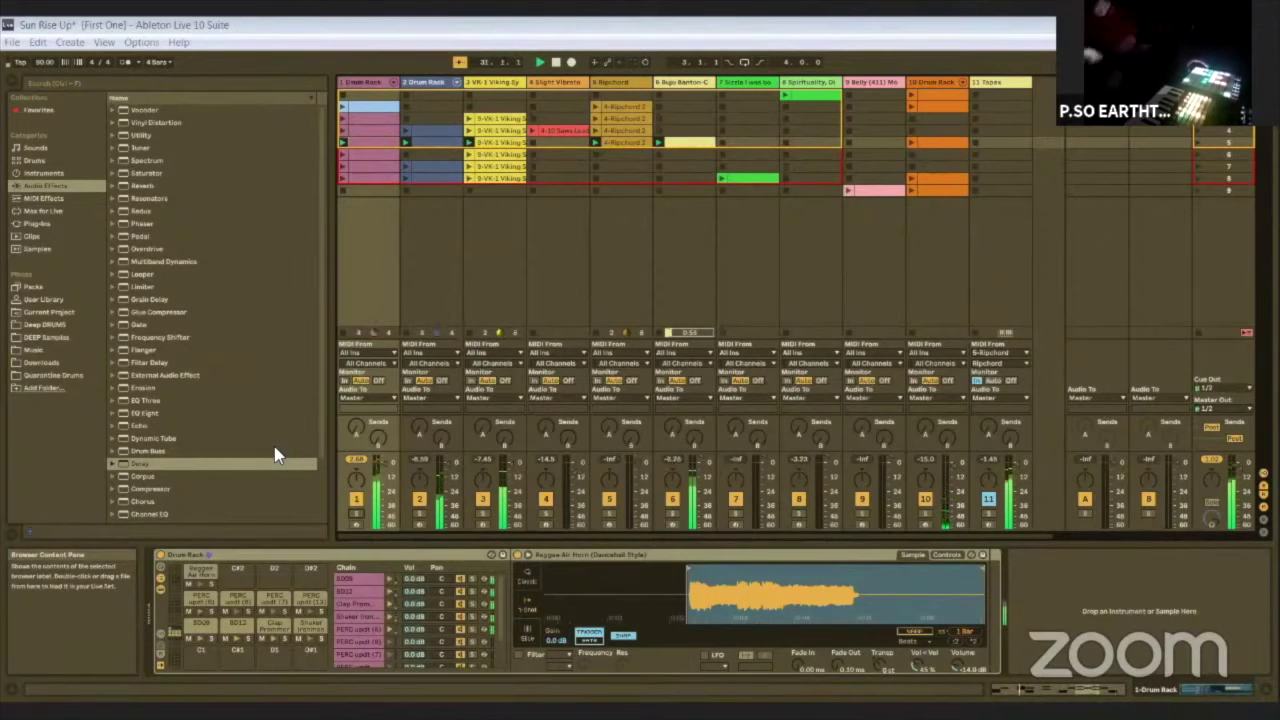
Move the track selection from Drum Rack 1 to Drum Rack 2 to show its kit and PERC sample
{"action": "key", "text": "Right"}
{"action": "key", "text": "Right"}
{"action": "key", "text": "Right"}
{"action": "key", "text": "Right"}
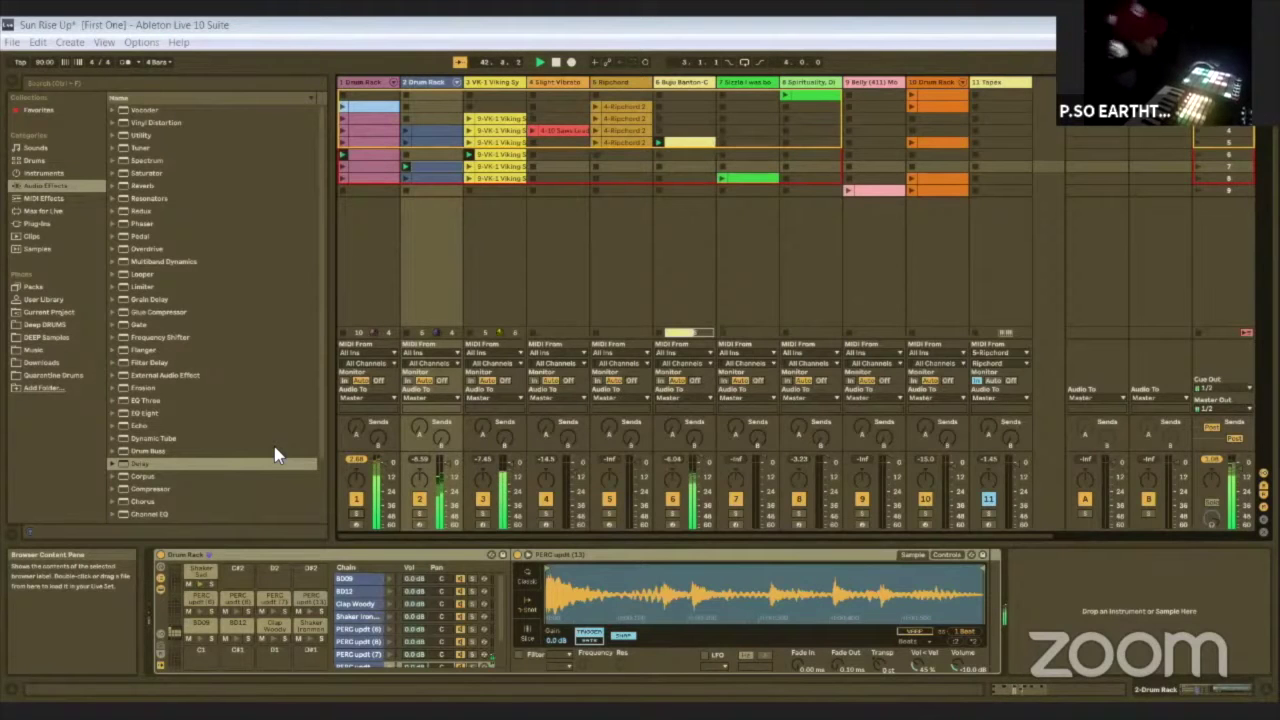
{"action": "key", "text": "Left"}
Move the track selection two tracks right toward the Ripchord track's device chain
{"action": "key", "text": "Right"}
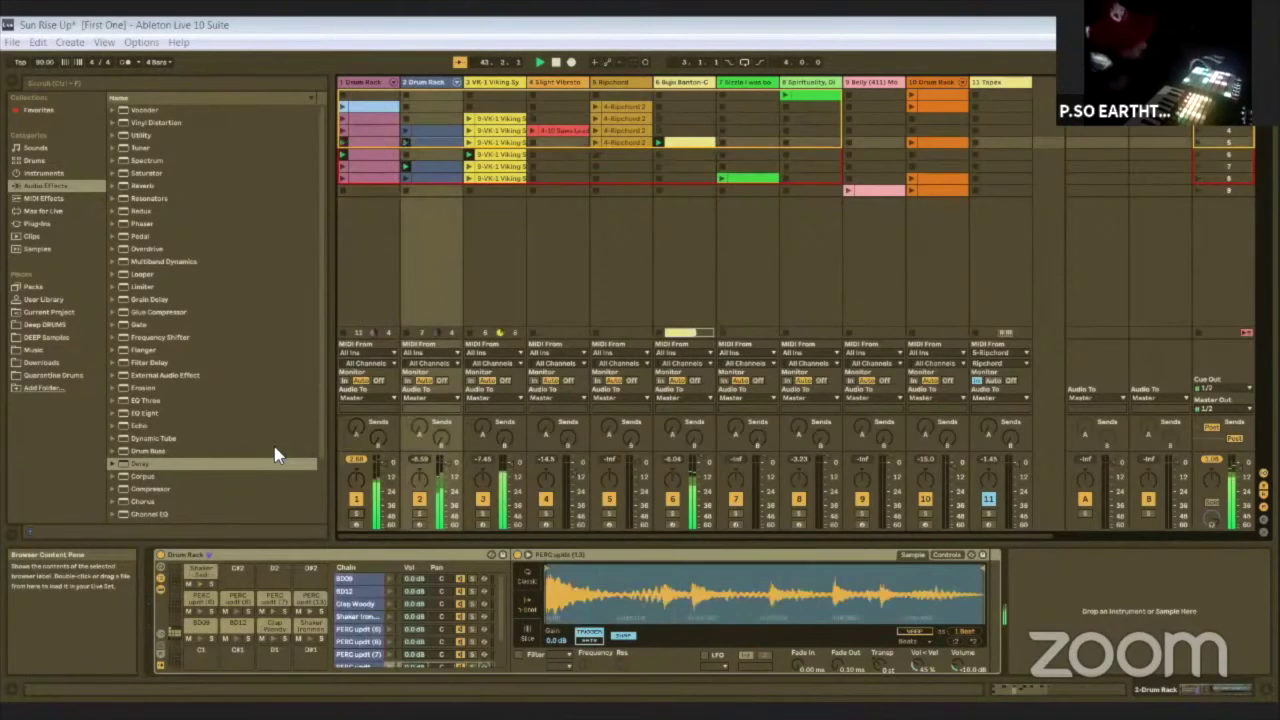
{"action": "key", "text": "Right"}
{"action": "key", "text": "Right"}
{"action": "key", "text": "Right"}
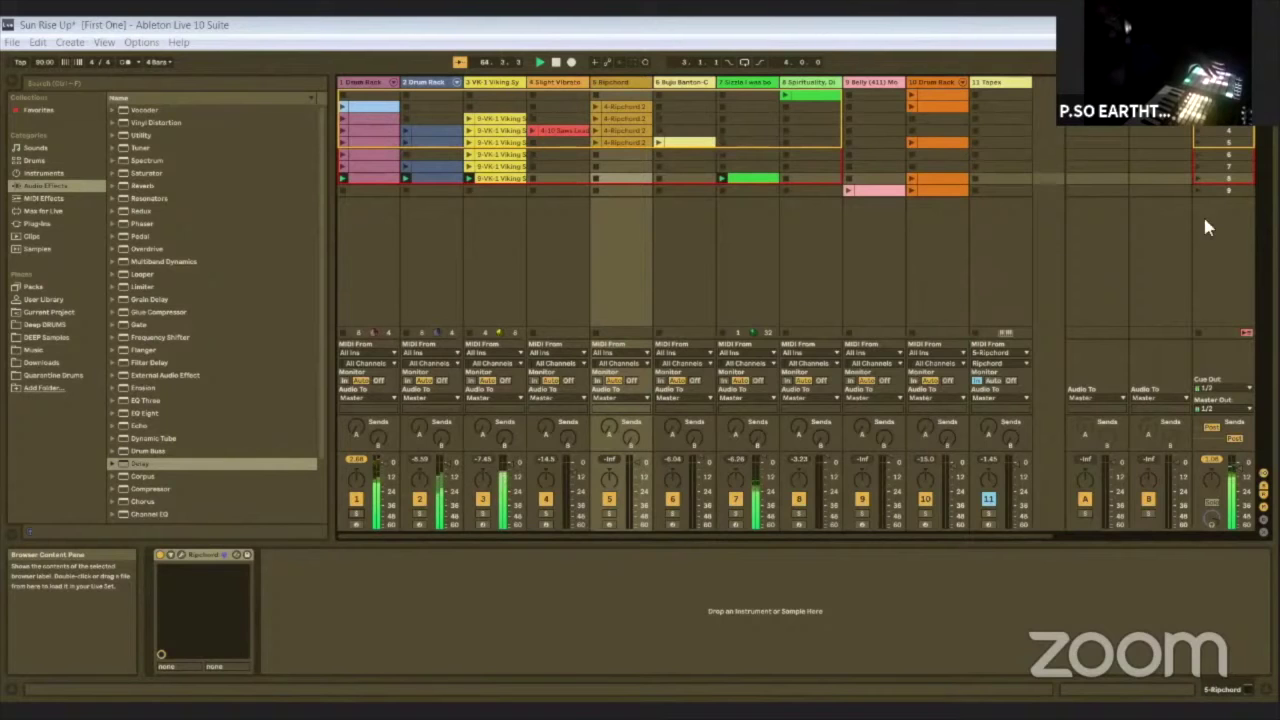
Inspect the Delay on return track B, select scene 9, and solo the Ripchord track
{"action": "left_click", "coordinate": [1189, 190]}
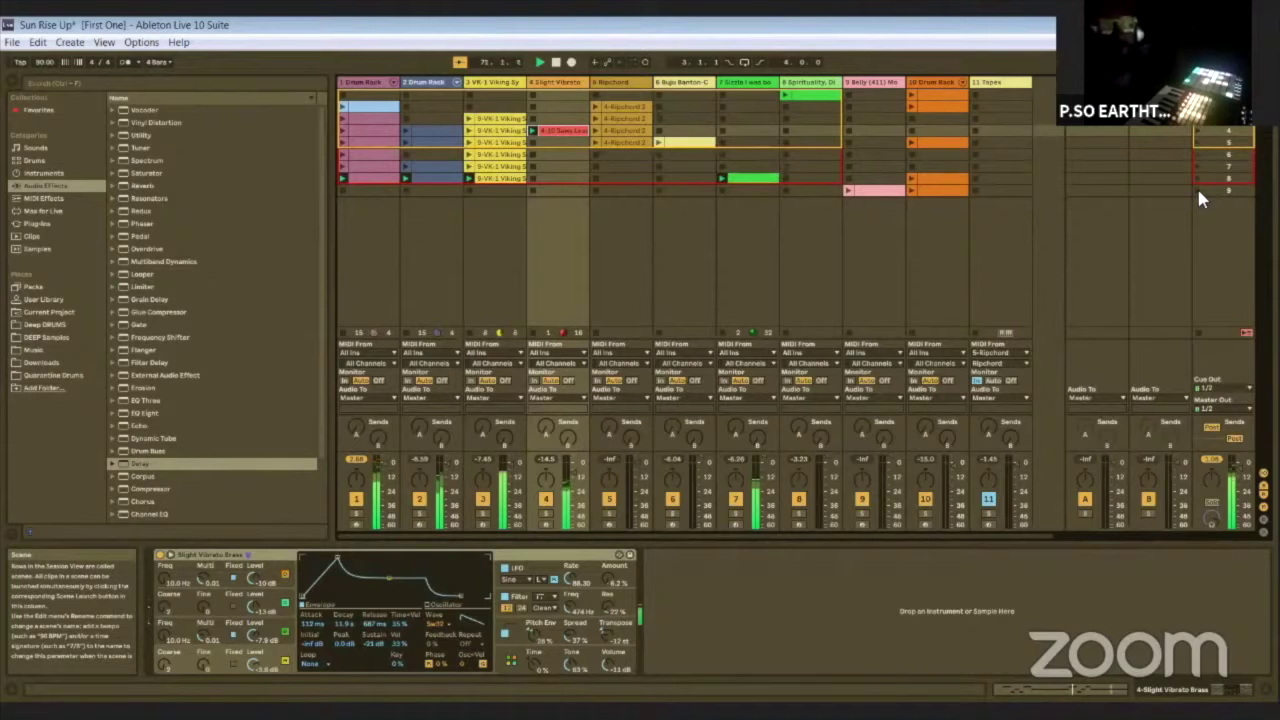
{"action": "left_click", "coordinate": [1198, 190]}
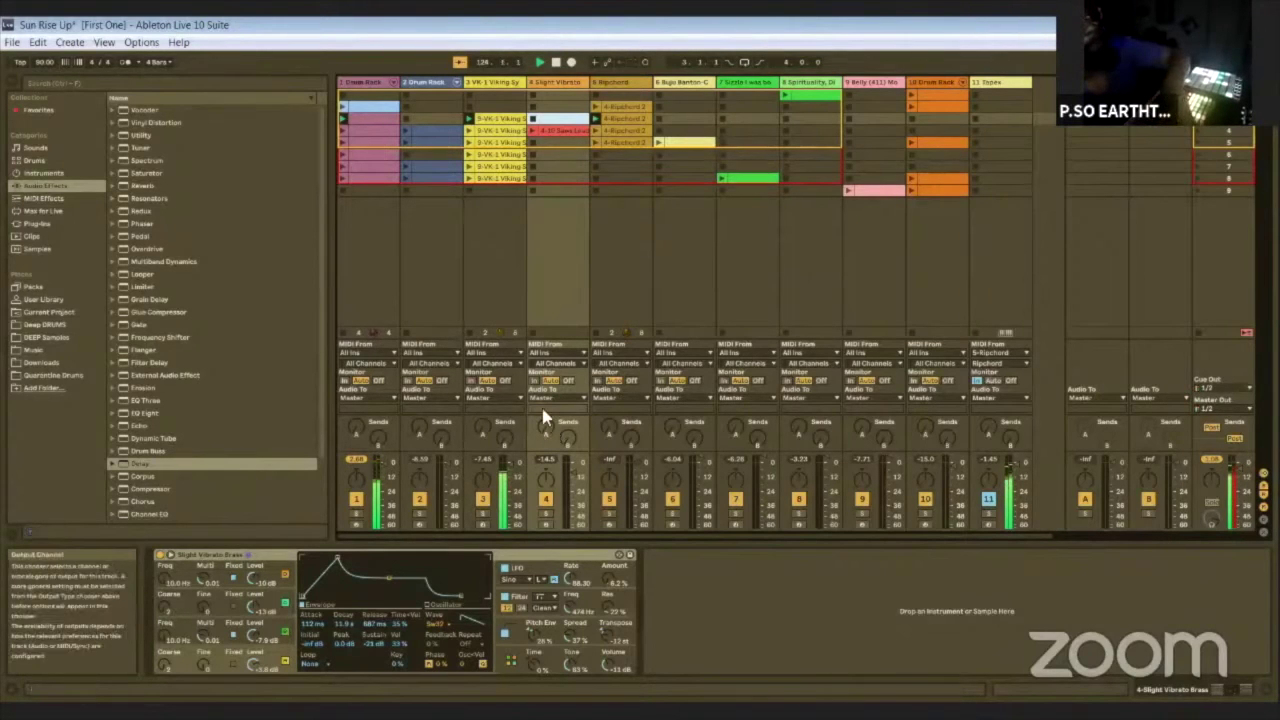
{"action": "left_click", "coordinate": [611, 514]}
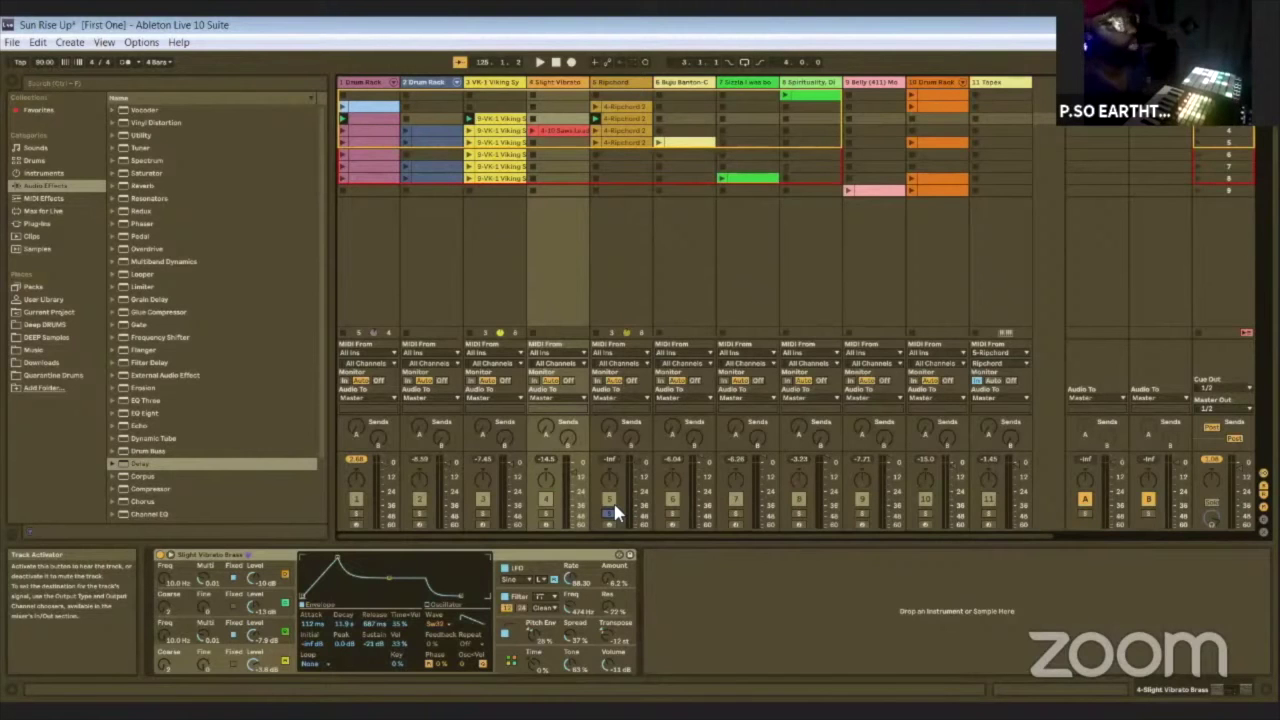
Select the Slight Vibrato track, then the VK-1 Viking Synthesizer track
{"action": "left_click", "coordinate": [556, 87]}
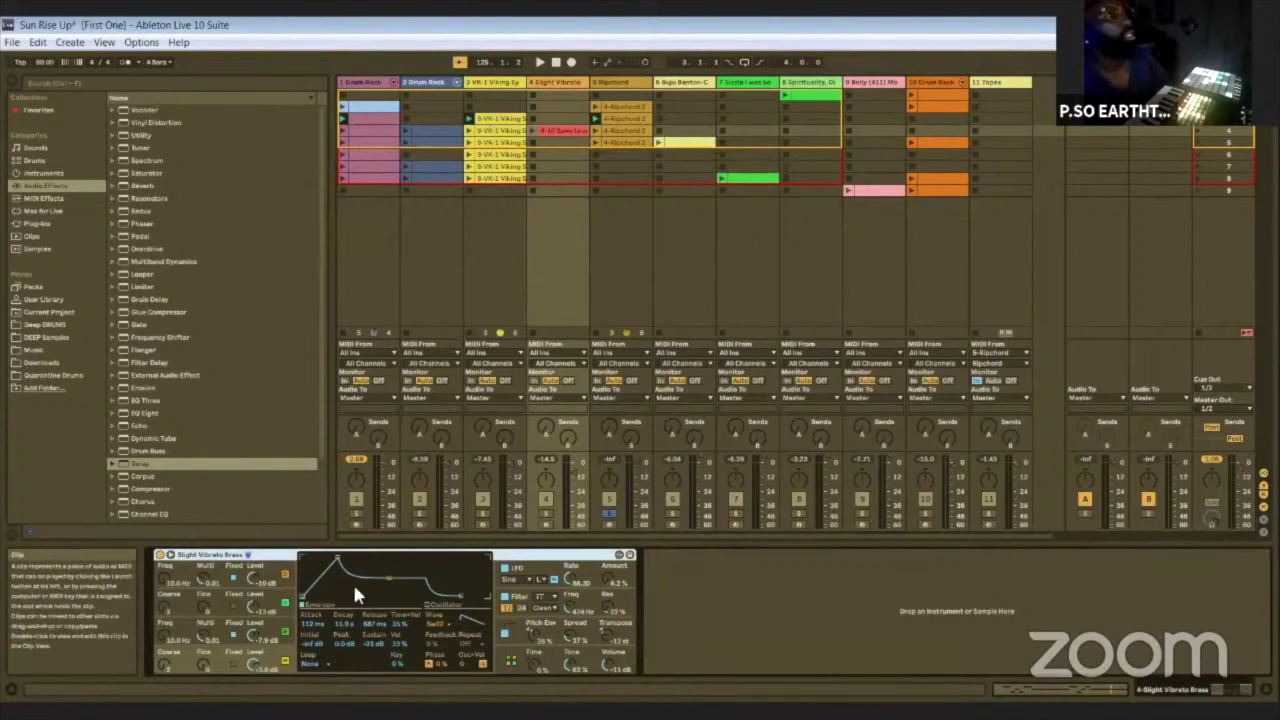
{"action": "left_click", "coordinate": [504, 84]}
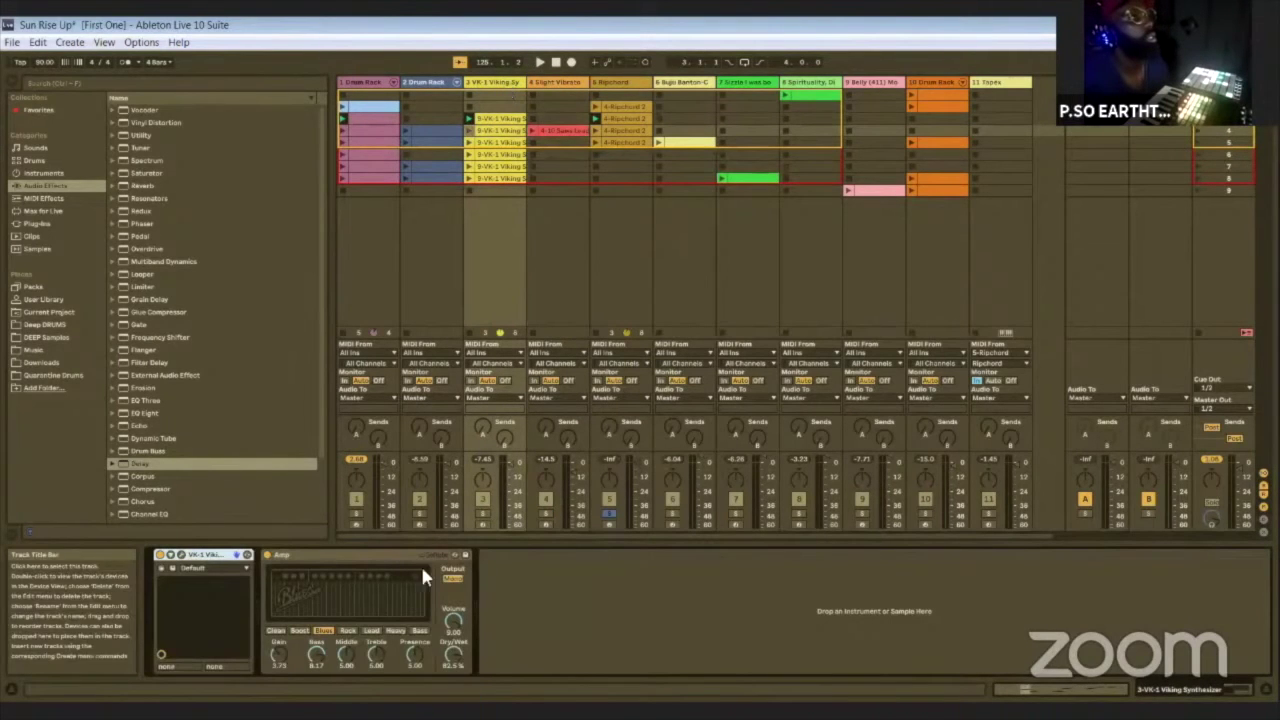
Select the Amp, collapse and re-expand VK-1 Viking, and view its full panel before closing it
{"action": "left_click", "coordinate": [338, 556]}
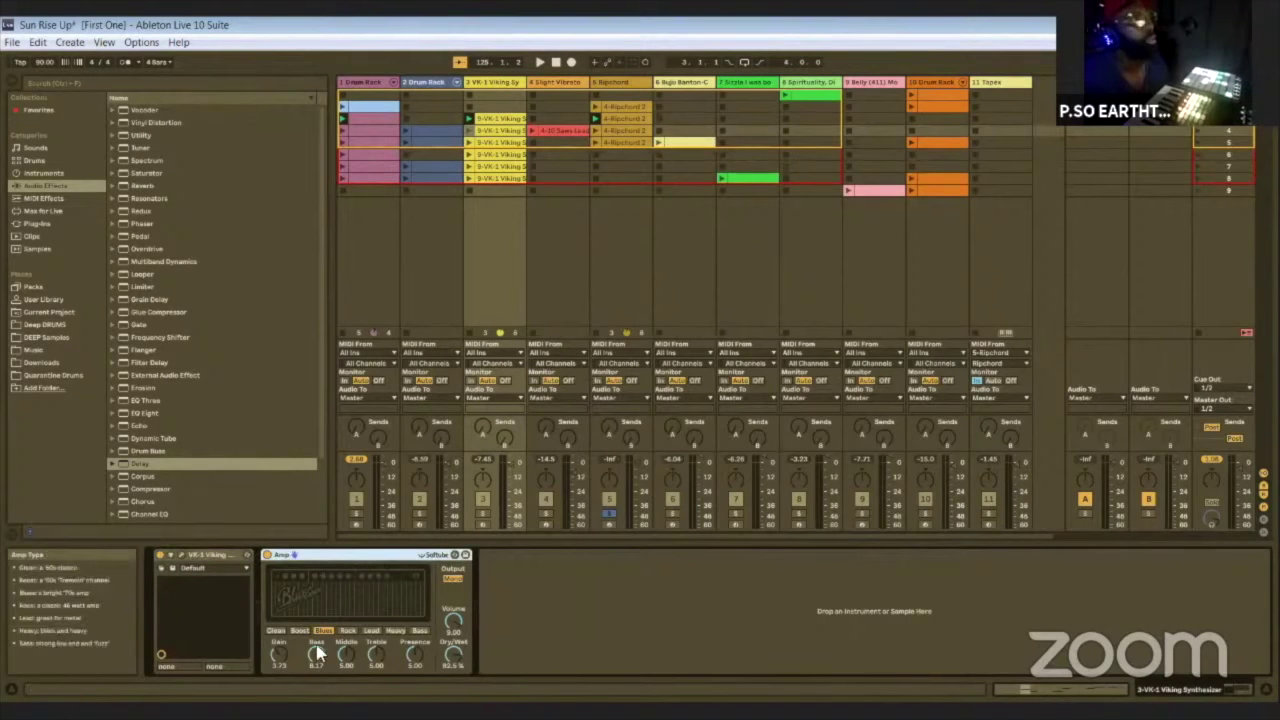
{"action": "double_click", "coordinate": [211, 560]}
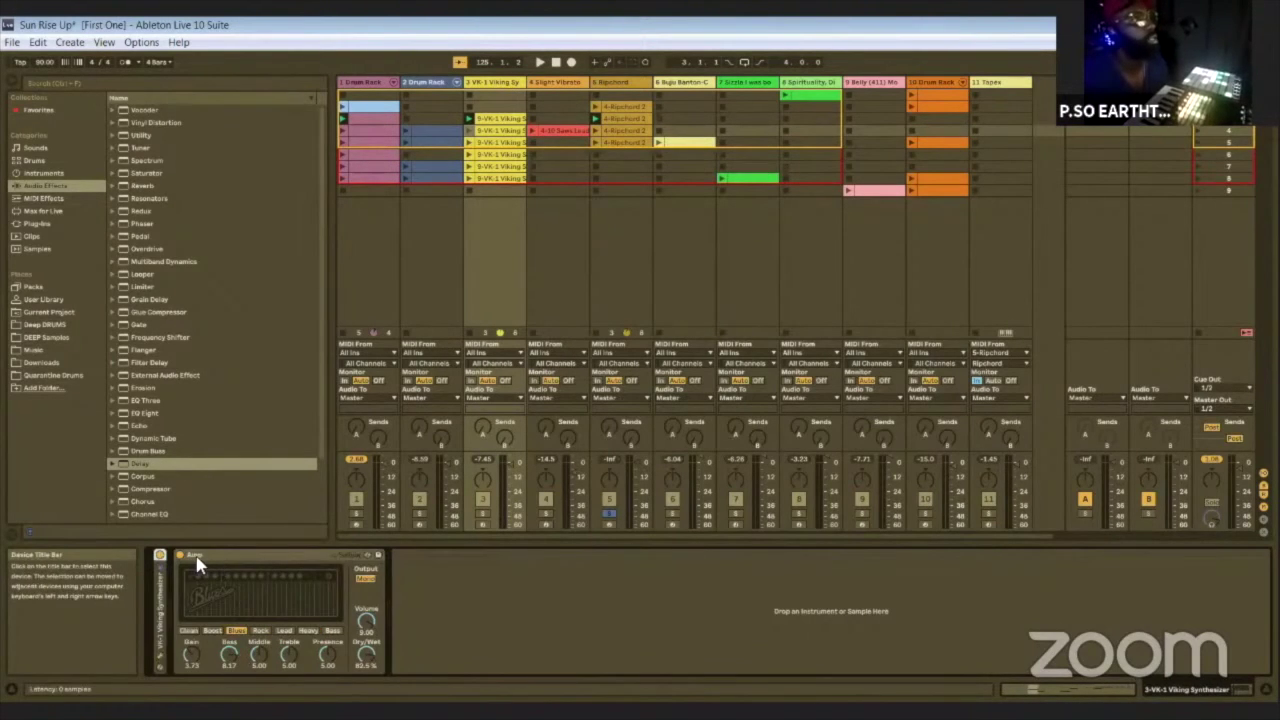
{"action": "double_click", "coordinate": [160, 605]}
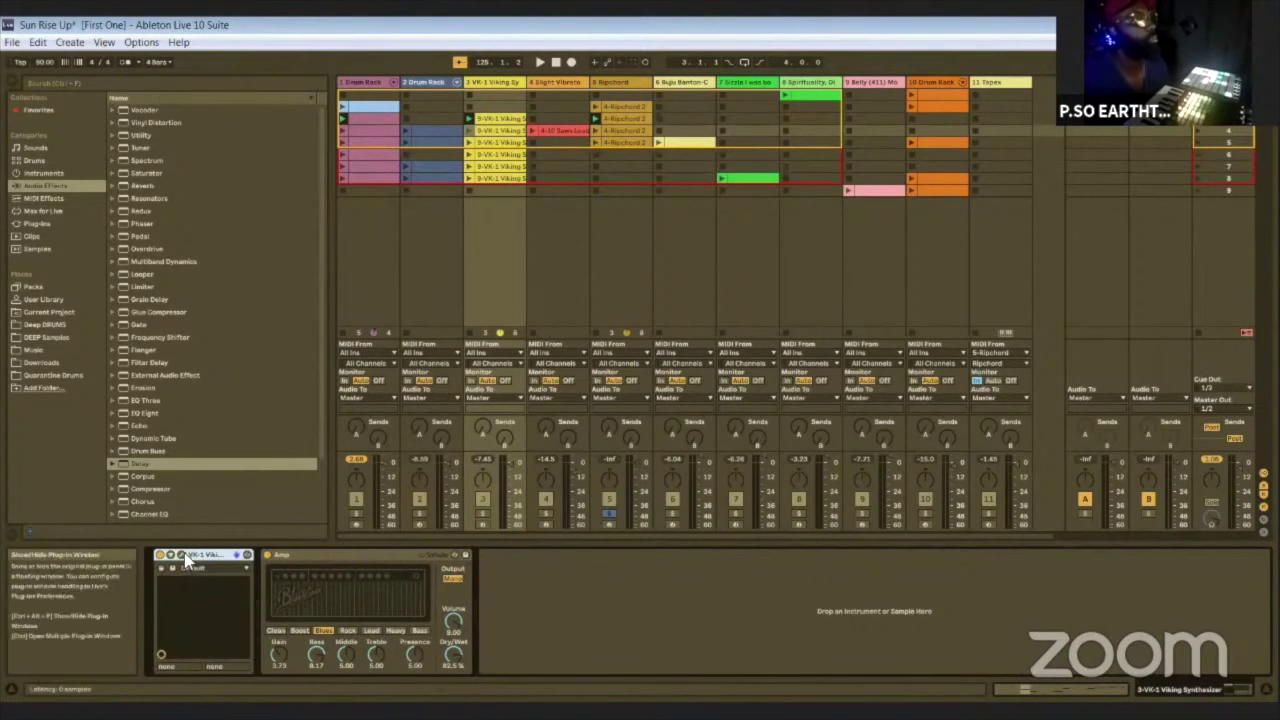
{"action": "left_click", "coordinate": [188, 566]}
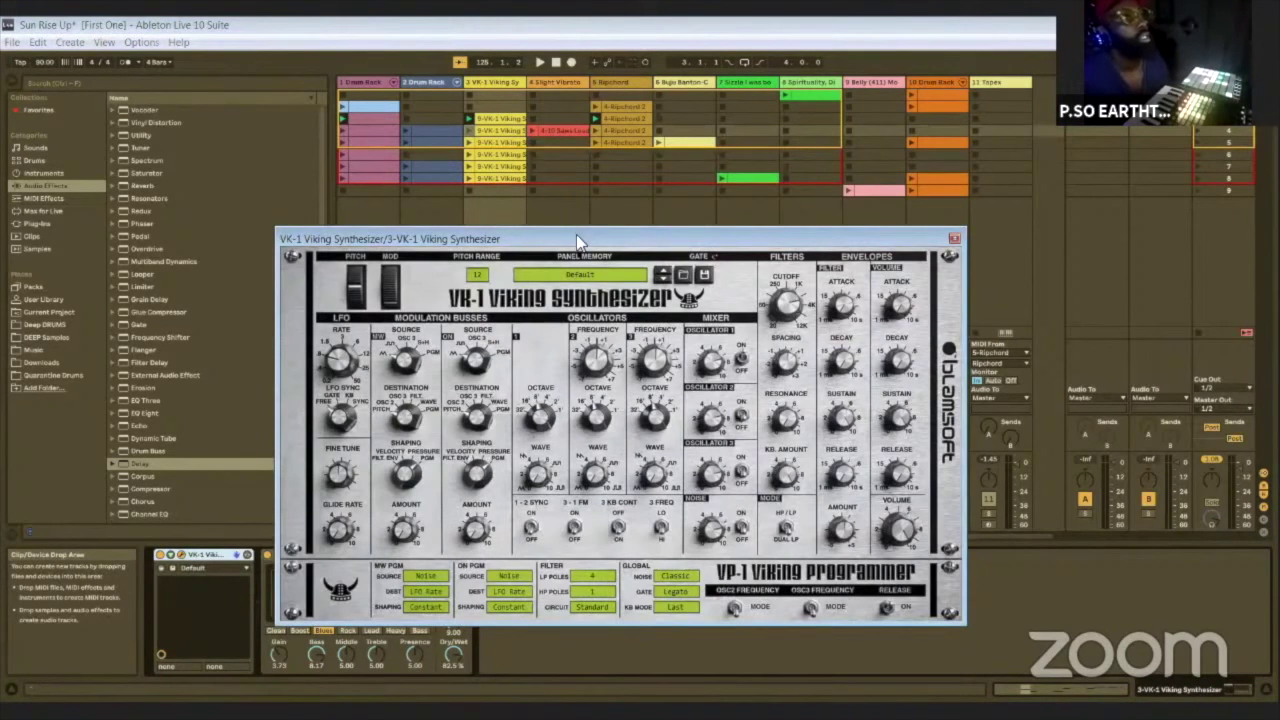
{"action": "left_click_drag", "start_coordinate": [577, 244], "coordinate": [687, 172]}
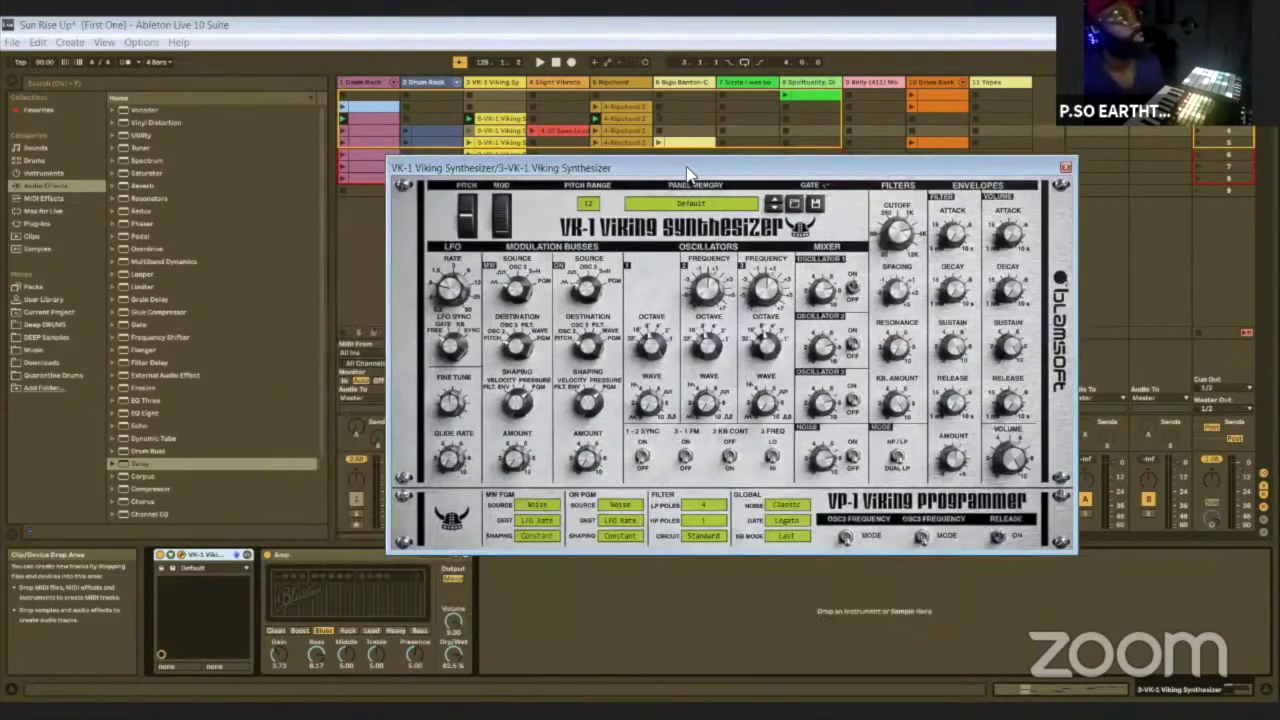
{"action": "left_click", "coordinate": [1066, 172]}
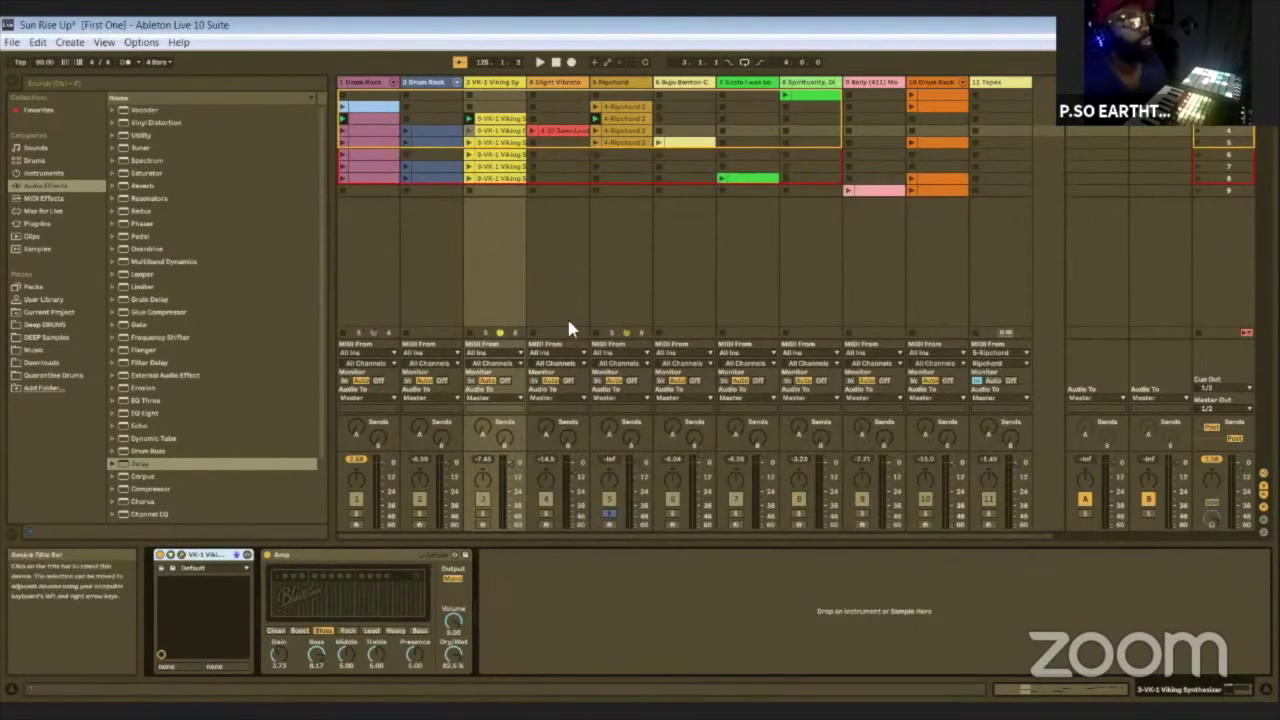
Solo the VK-1 Viking track, launch its clip, and open the Tapex piano on track 11
{"action": "left_click", "coordinate": [483, 513]}
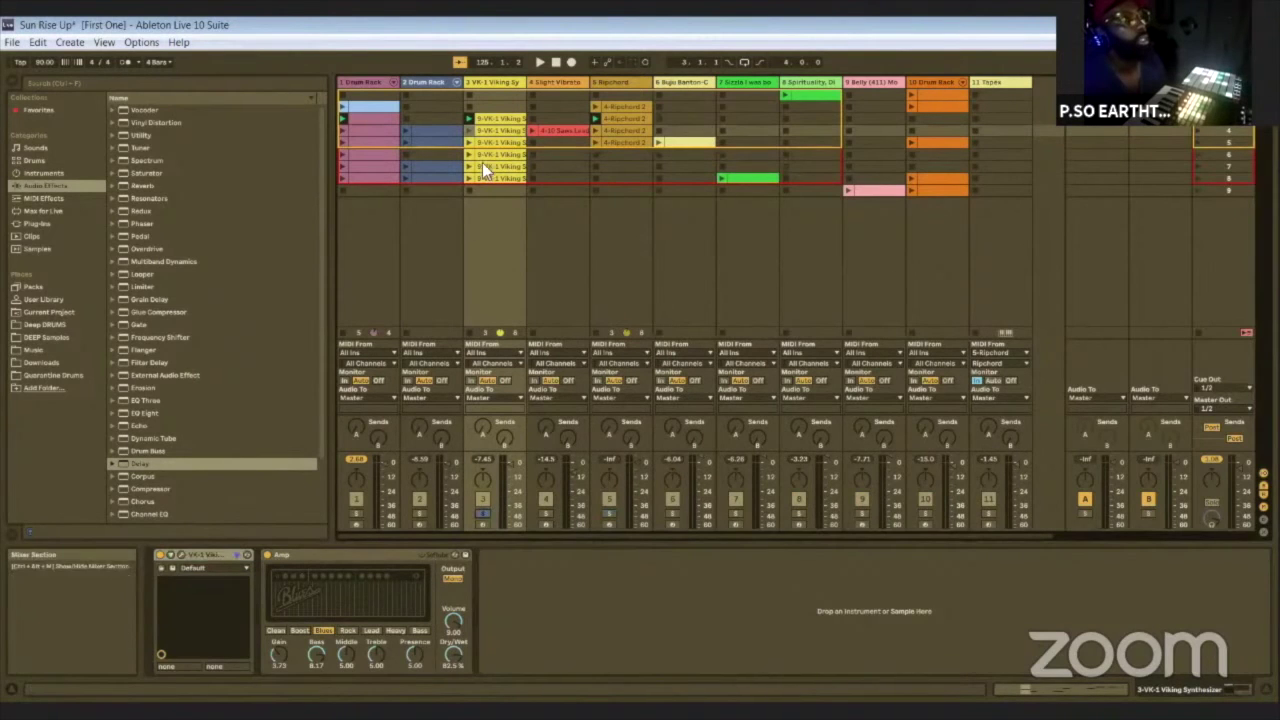
{"action": "left_click", "coordinate": [470, 119]}
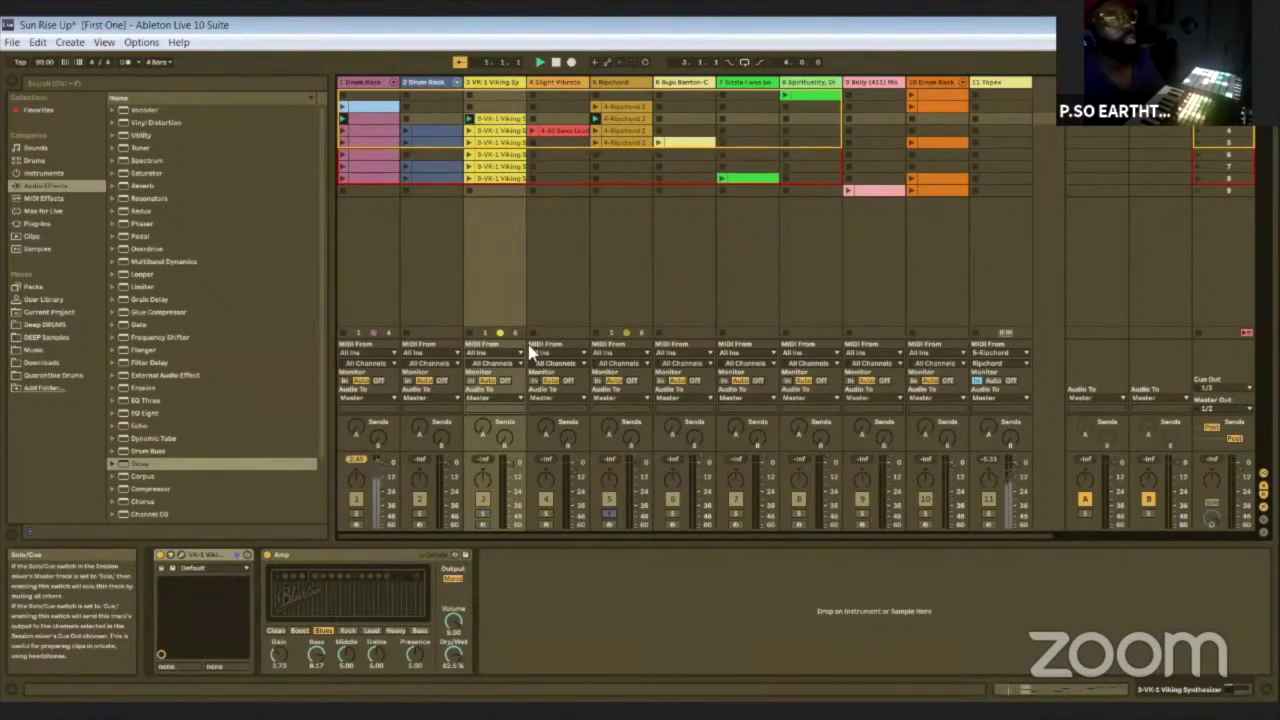
{"action": "left_click", "coordinate": [984, 500]}
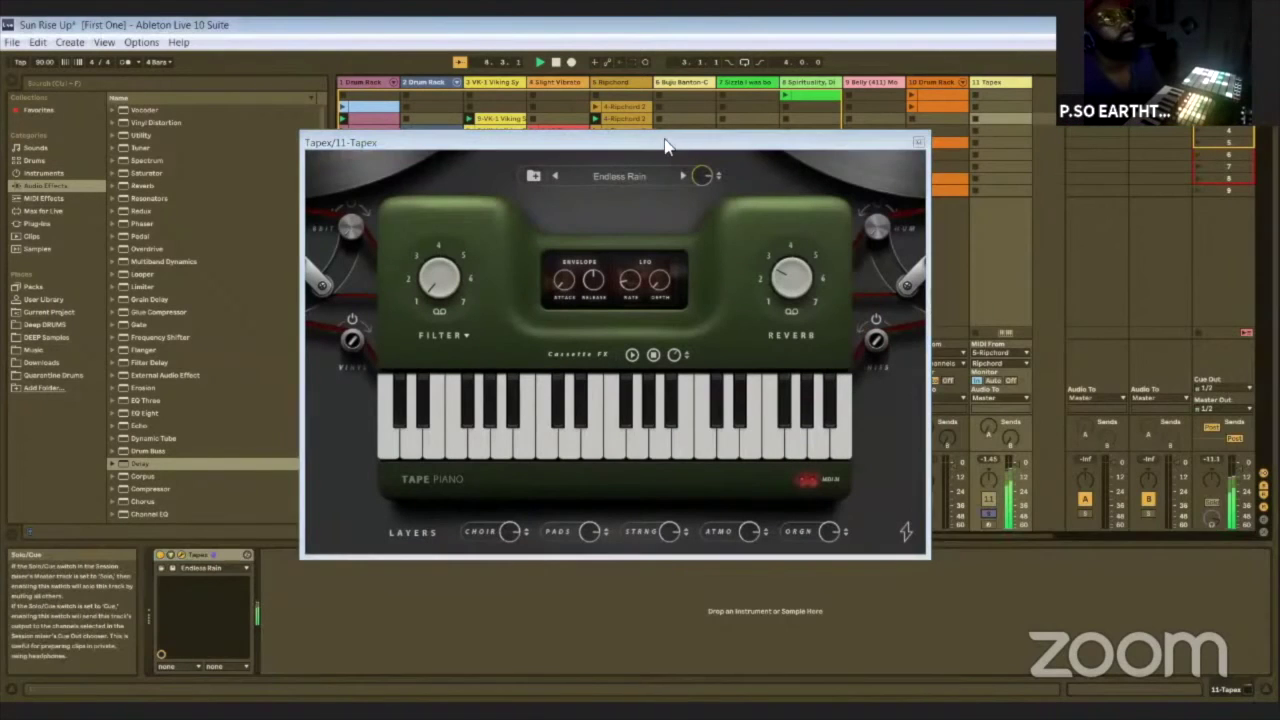
Reposition the Tapex piano window, then play the beat briefly to audition it and stop
{"action": "left_click_drag", "start_coordinate": [668, 147], "coordinate": [524, 140]}
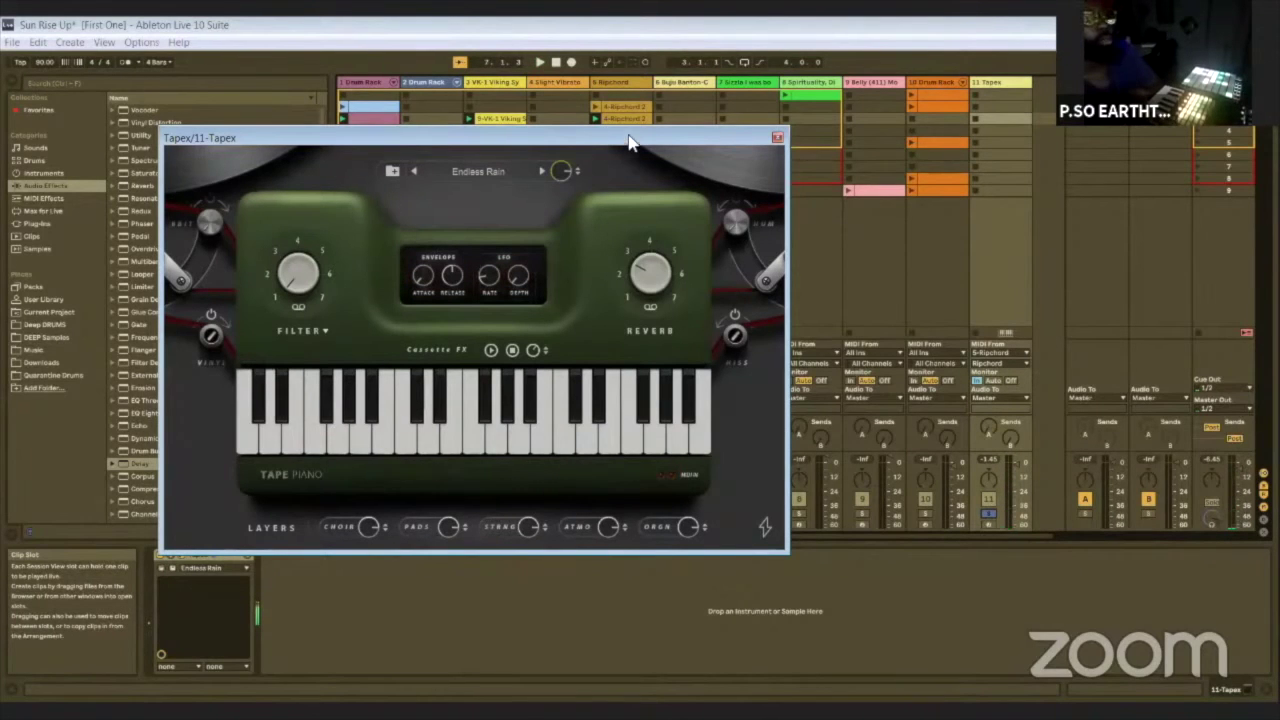
{"action": "left_click_drag", "start_coordinate": [630, 143], "coordinate": [678, 87]}
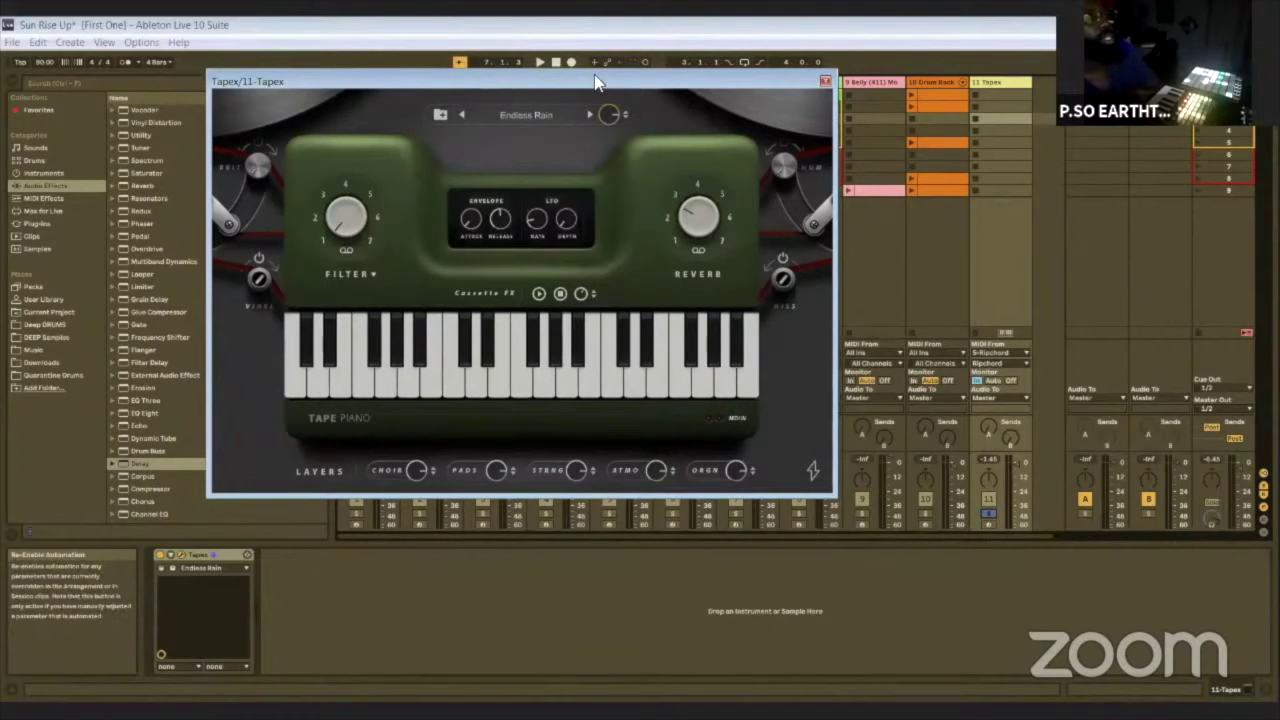
{"action": "left_click_drag", "start_coordinate": [595, 82], "coordinate": [617, 108]}
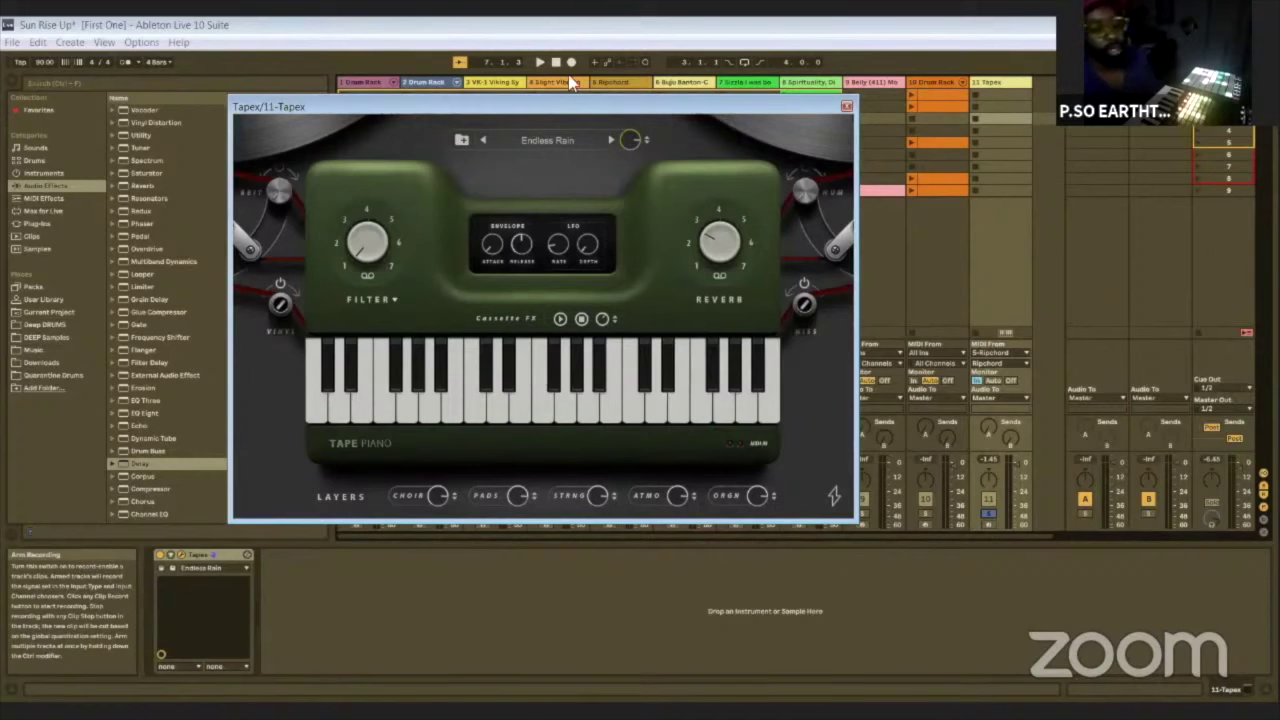
{"action": "left_click_drag", "start_coordinate": [572, 83], "coordinate": [571, 80]}
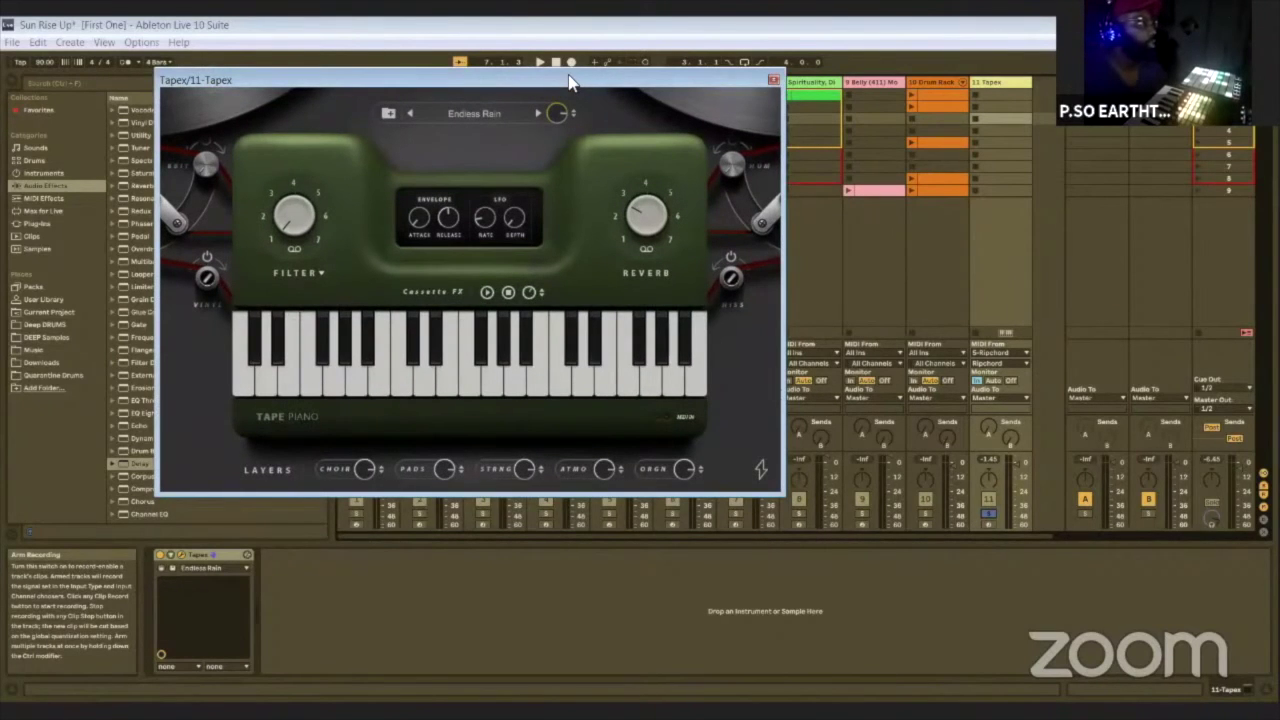
{"action": "key", "text": "space"}
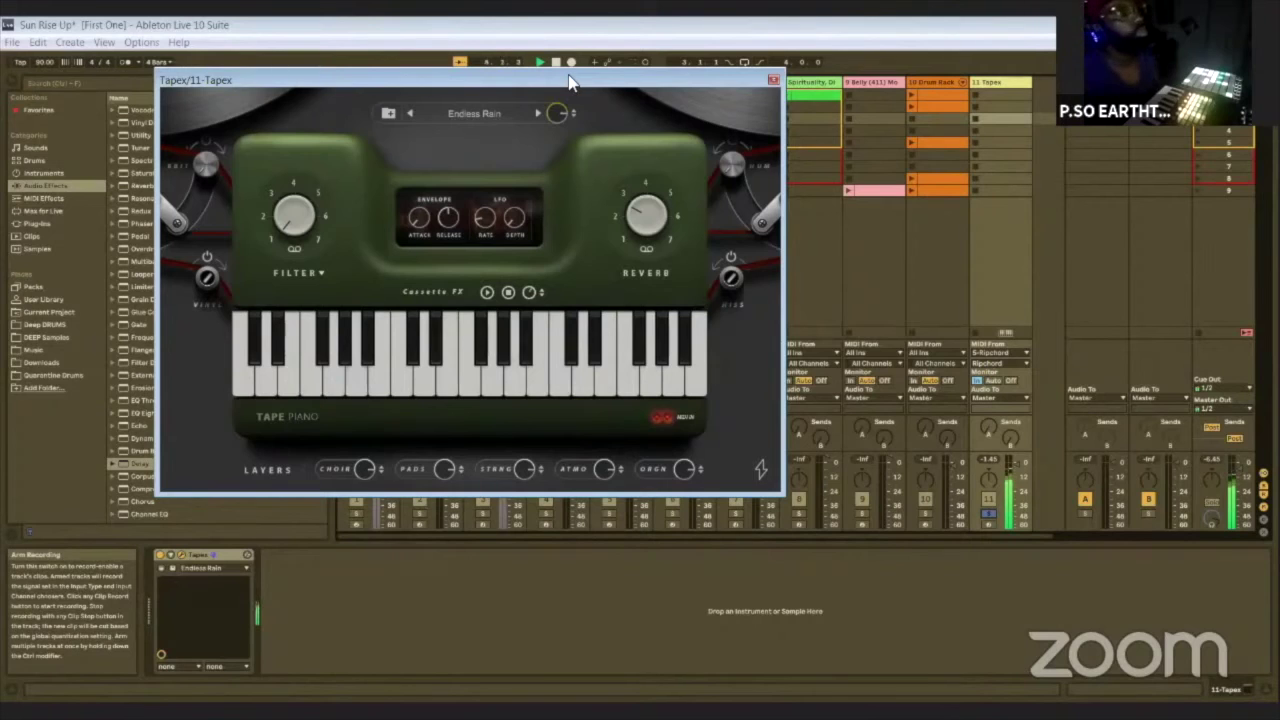
{"action": "key", "text": "space"}
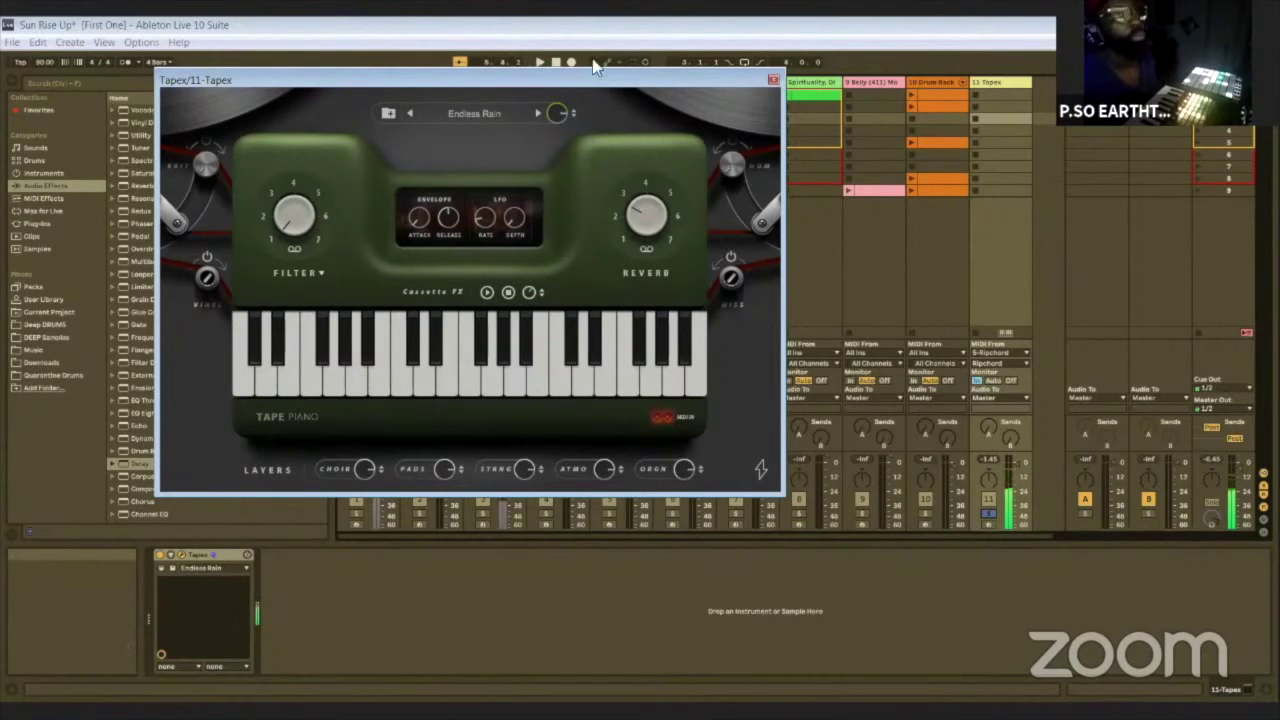
Close Tapex, reactivate track 11, and launch the track 1, 2 drum and track 6 Buju Banton clips
{"action": "left_click", "coordinate": [773, 80]}
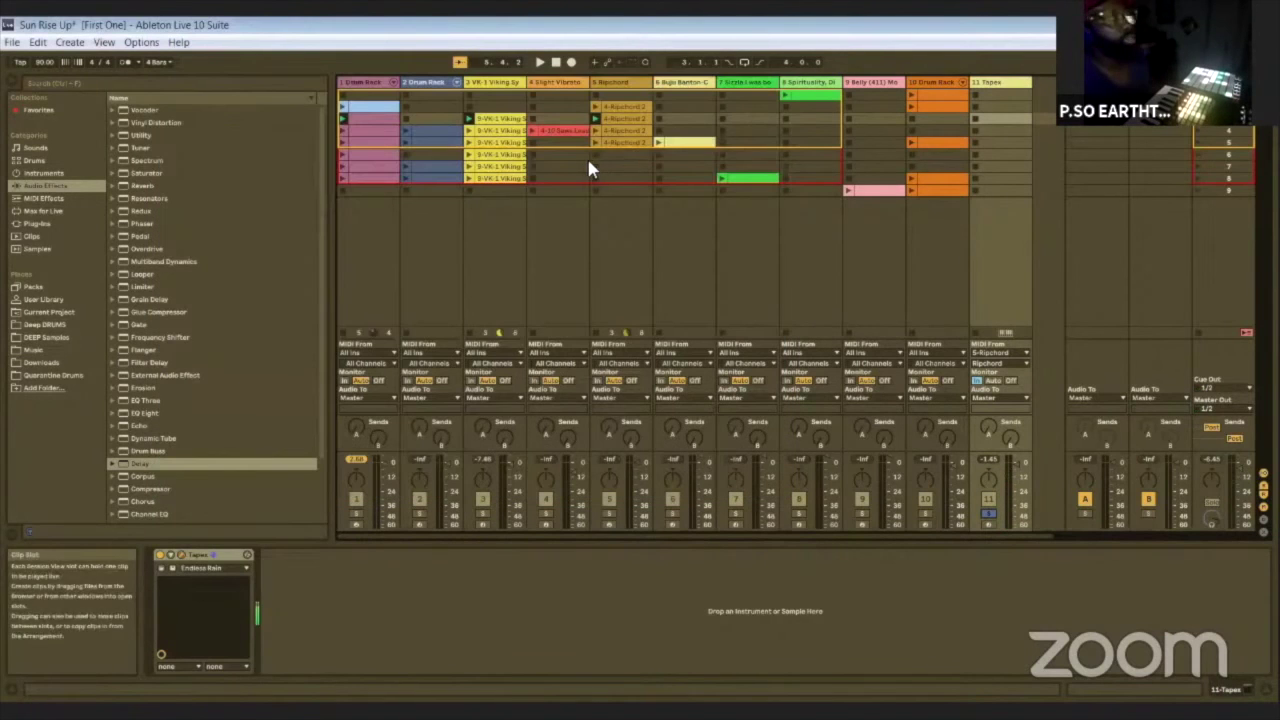
{"action": "left_click", "coordinate": [988, 499]}
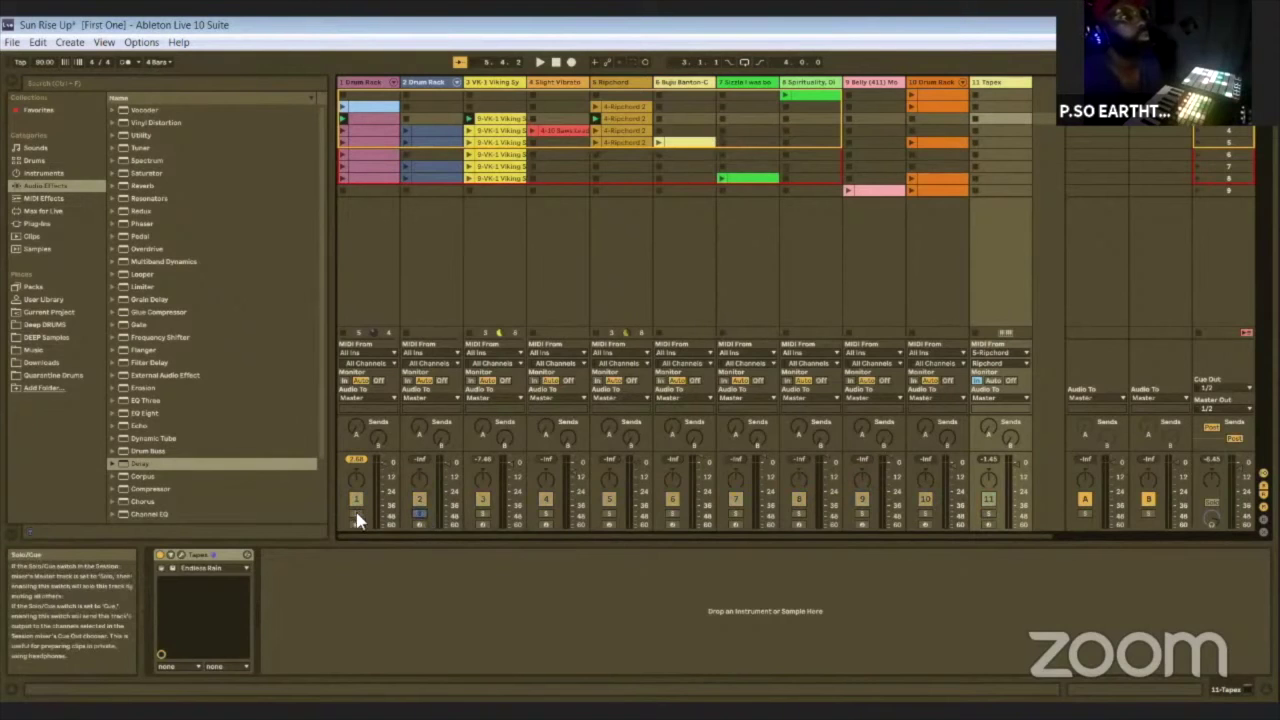
{"action": "left_click", "coordinate": [346, 131]}
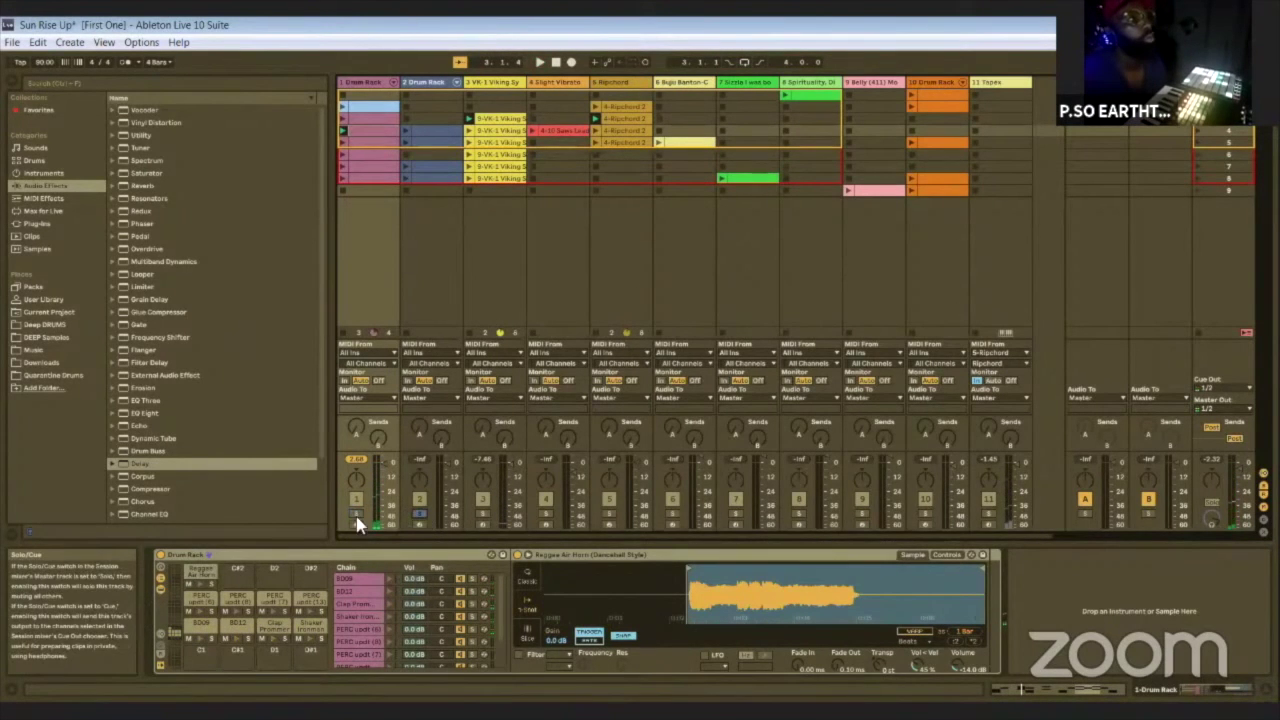
{"action": "left_click", "coordinate": [404, 131]}
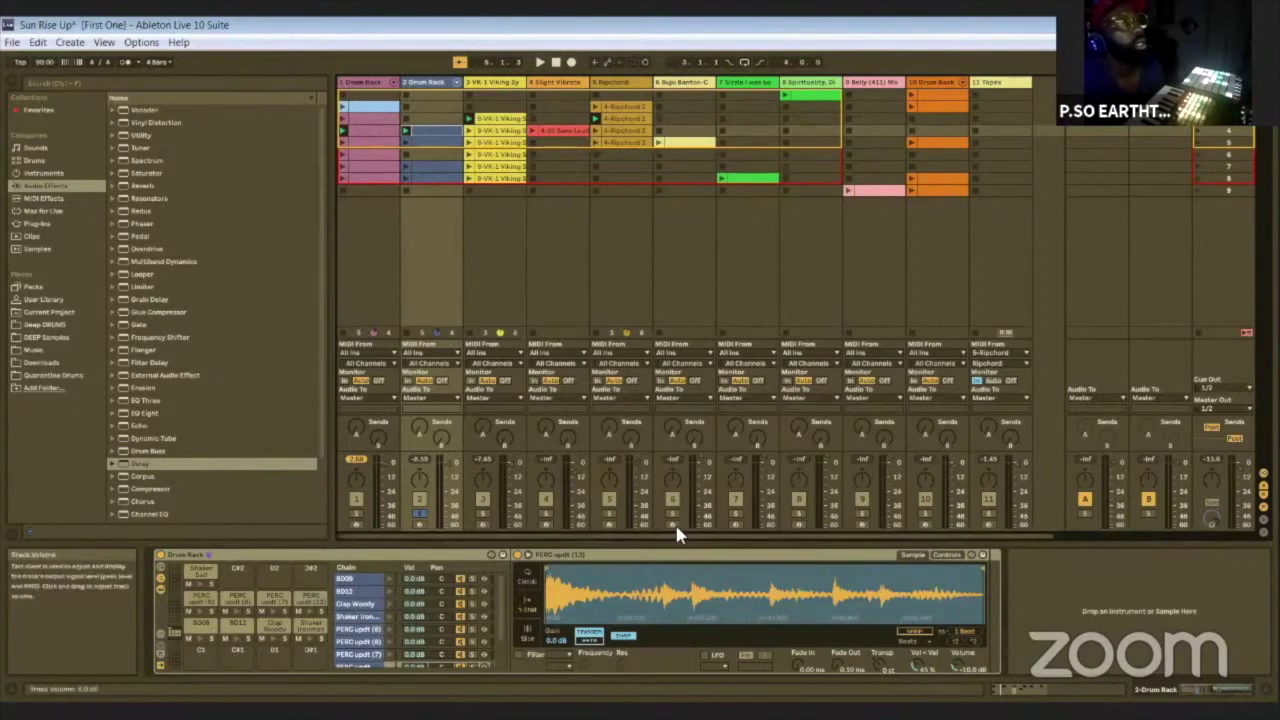
{"action": "left_click", "coordinate": [659, 143]}
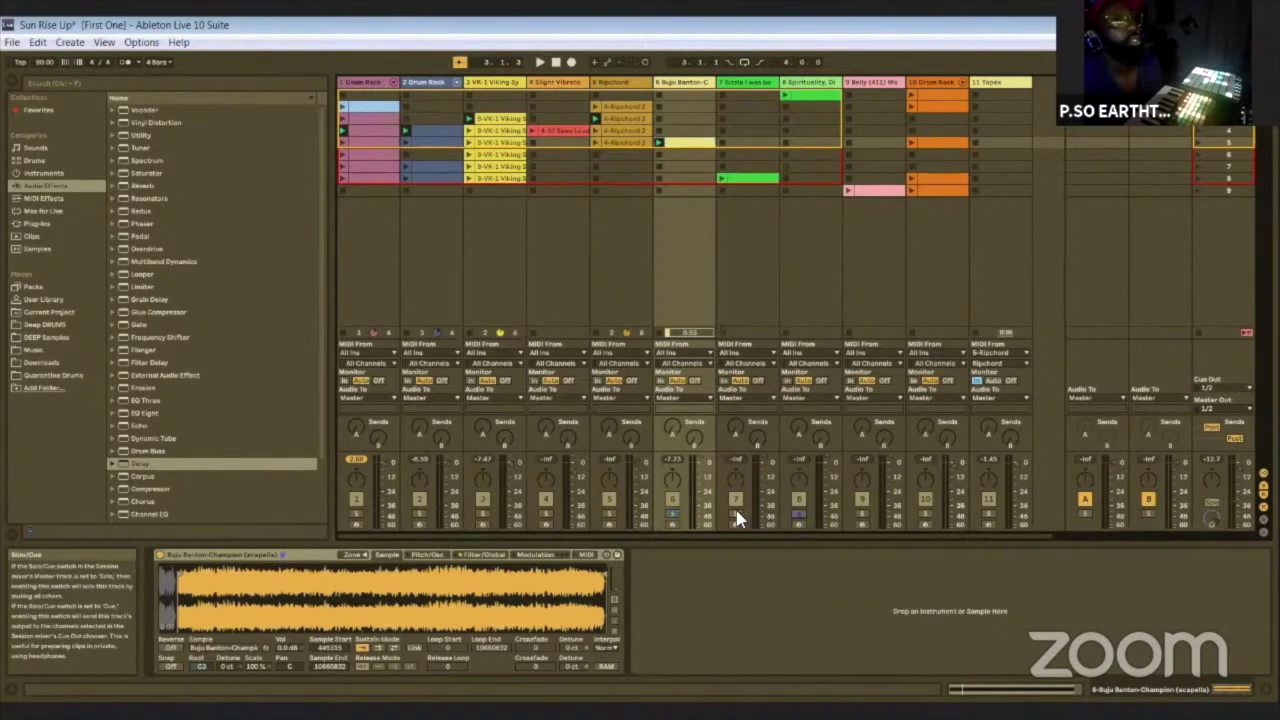
{"action": "key", "text": "space"}
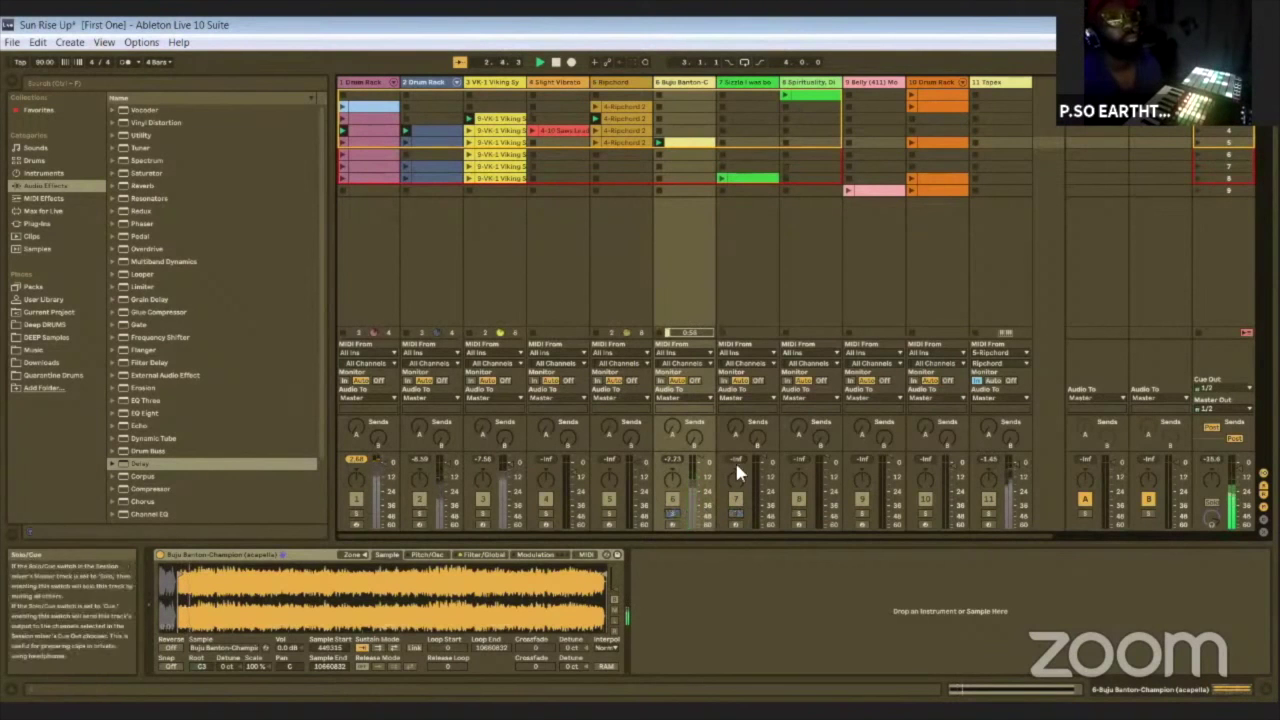
View the Sizzle 'I was born' vocal on track 7, then launch the Belly clip on track 9
{"action": "left_click", "coordinate": [730, 180]}
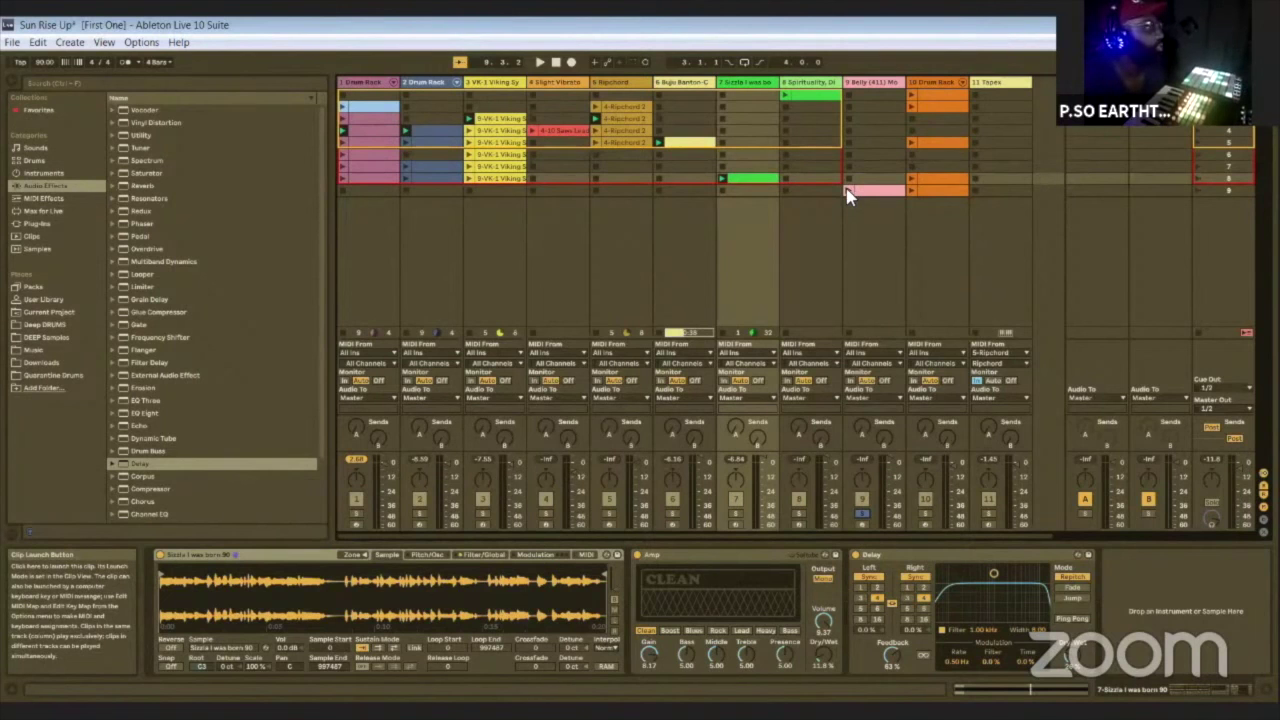
{"action": "left_click", "coordinate": [848, 192]}
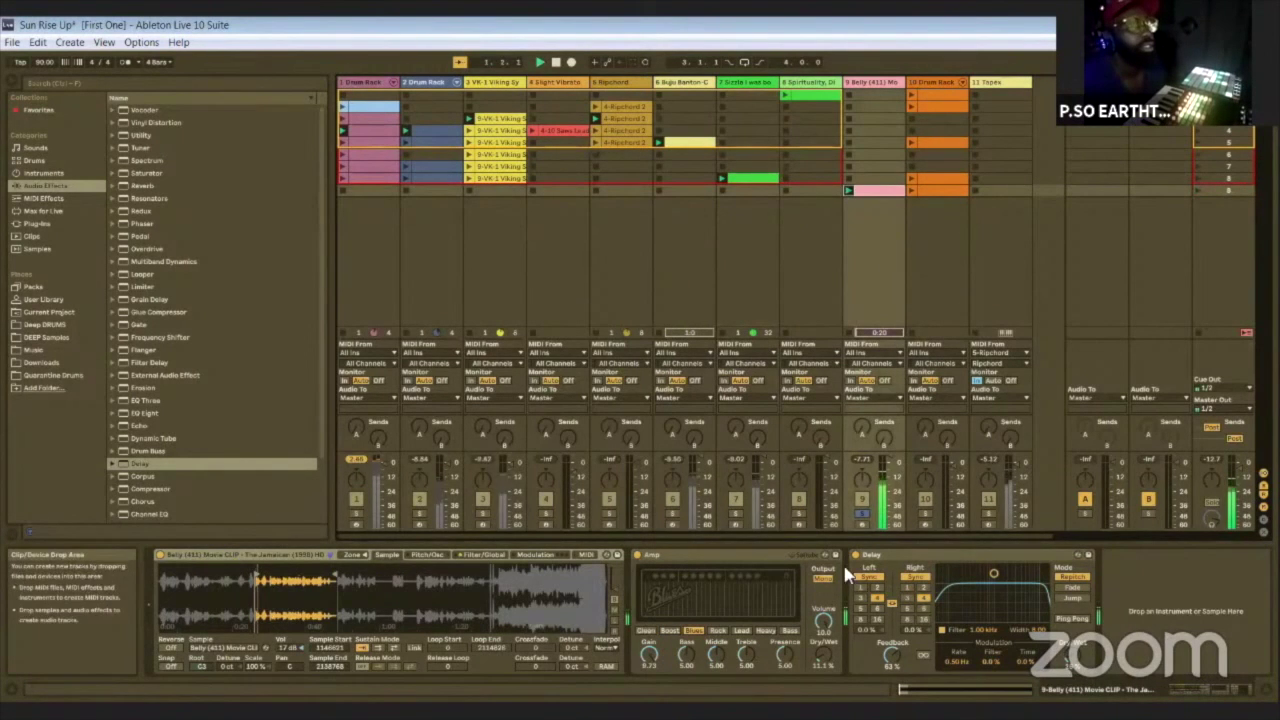